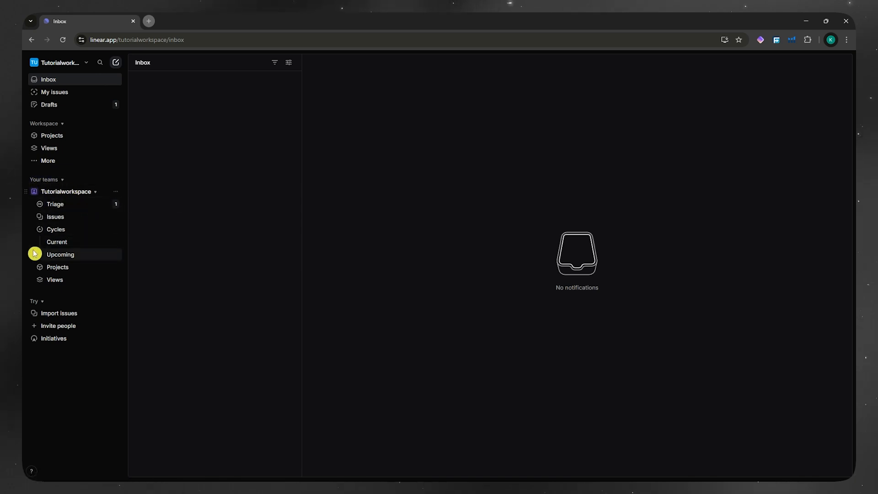
- Go to the Tutorialworkspace team's Views page from the sidebar
{"action": "left_click", "coordinate": [53, 280]}
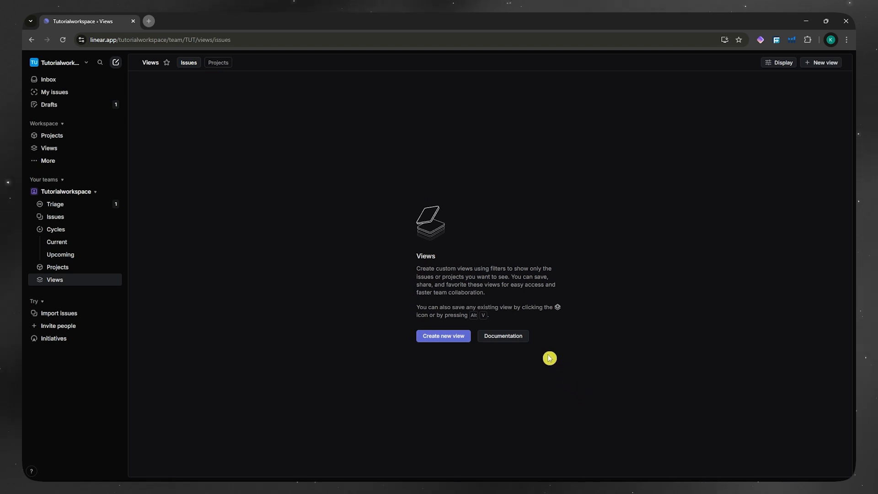
- Start a new issue view and look over its list of all team issues
{"action": "left_click", "coordinate": [456, 340]}
{"action": "scroll", "coordinate": [364, 353], "scroll_direction": "down", "scroll_amount": 2}
{"action": "scroll", "coordinate": [365, 350], "scroll_direction": "up", "scroll_amount": 2}
{"action": "scroll", "coordinate": [262, 245], "scroll_direction": "down", "scroll_amount": 2}
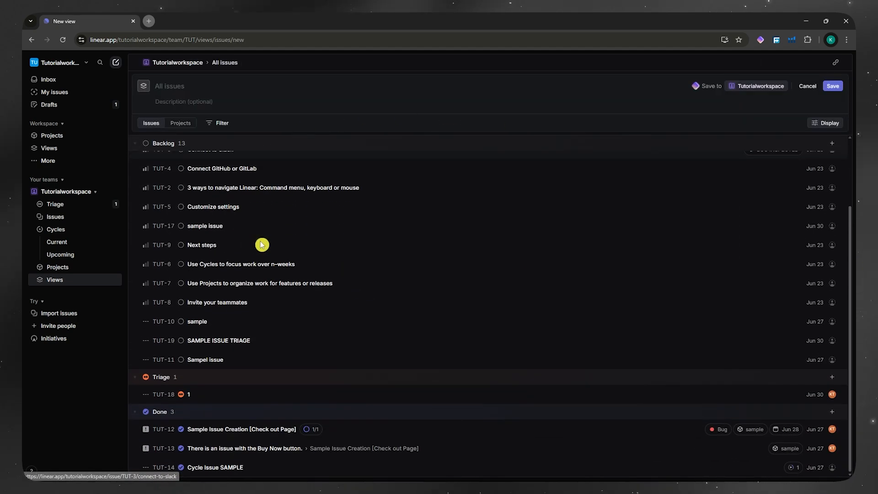
{"action": "scroll", "coordinate": [264, 249], "scroll_direction": "up", "scroll_amount": 2}
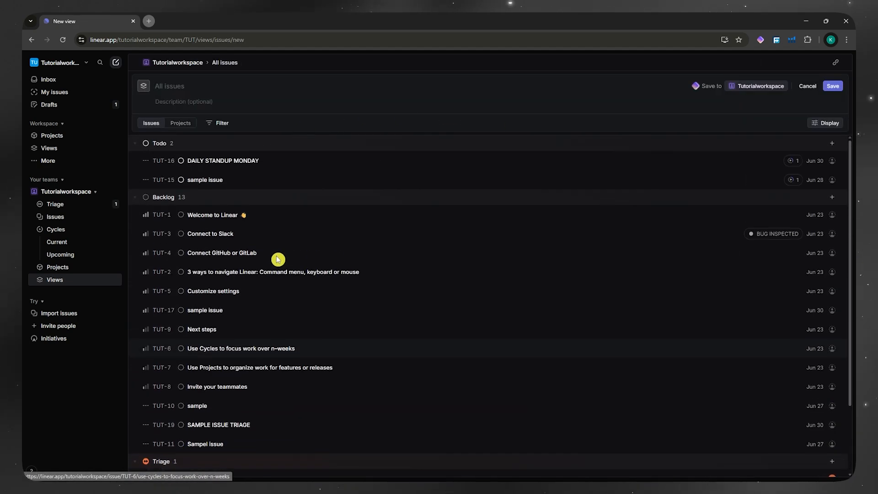
- Open the TUT-1 'Welcome to Linear' issue, then close it to return to the view draft
{"action": "left_click", "coordinate": [211, 217]}
{"action": "scroll", "coordinate": [298, 247], "scroll_direction": "down", "scroll_amount": 3}
{"action": "scroll", "coordinate": [327, 255], "scroll_direction": "up", "scroll_amount": 3}
{"action": "scroll", "coordinate": [359, 267], "scroll_direction": "down", "scroll_amount": 4}
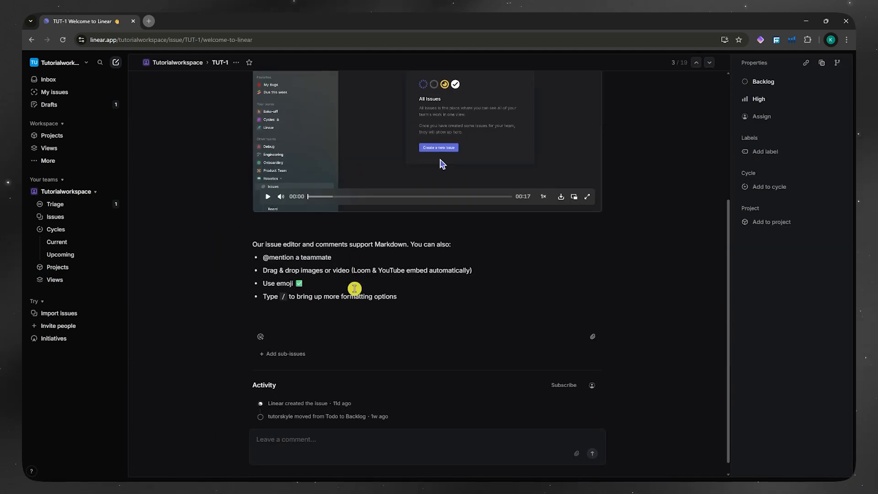
{"action": "scroll", "coordinate": [355, 227], "scroll_direction": "up", "scroll_amount": 4}
{"action": "key", "text": "Escape"}
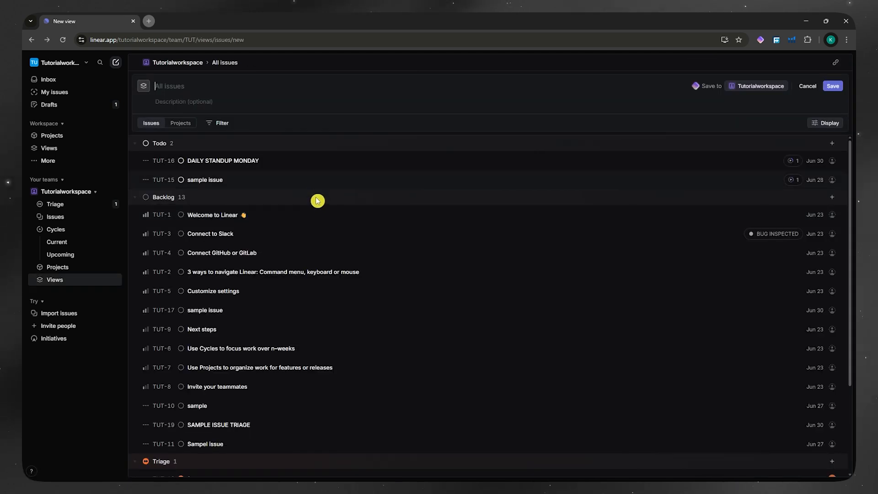
{"action": "scroll", "coordinate": [311, 208], "scroll_direction": "down", "scroll_amount": 4}
{"action": "scroll", "coordinate": [293, 238], "scroll_direction": "up", "scroll_amount": 4}
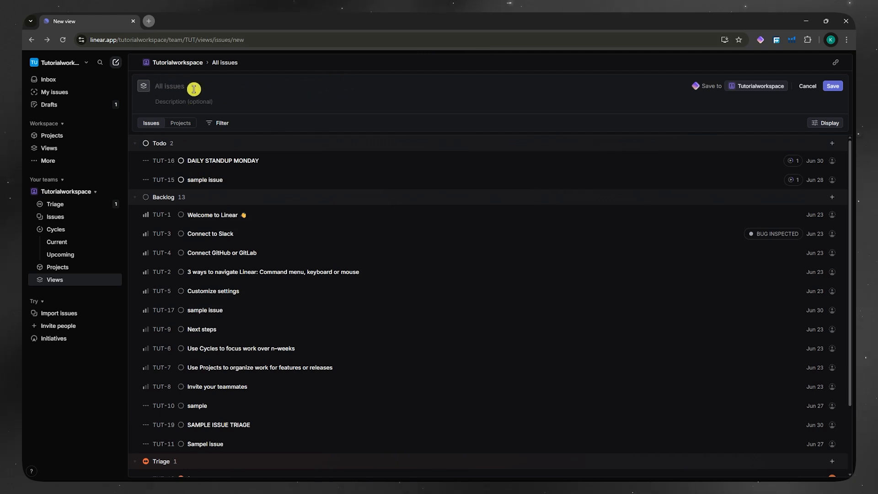
- Title the view 'ALL', keep it saved to Tutorialworkspace, and save it
{"action": "type", "text": "a"}
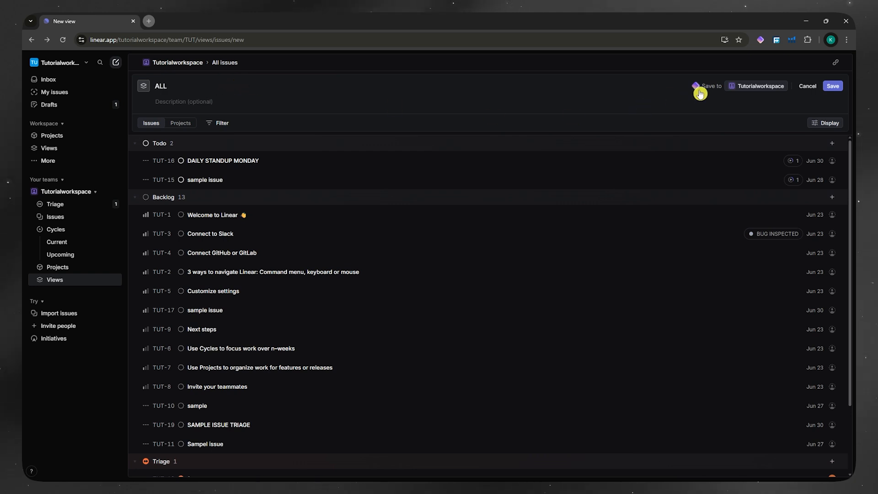
{"action": "left_click", "coordinate": [769, 90]}
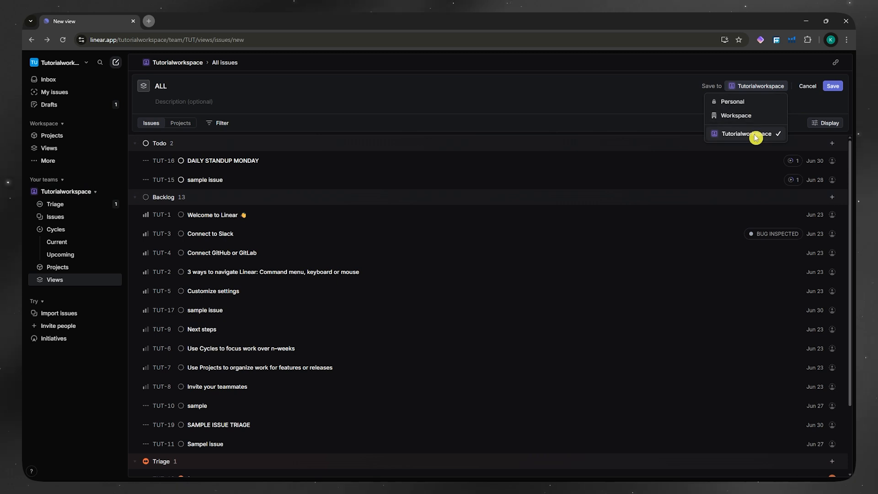
{"action": "left_click", "coordinate": [834, 91]}
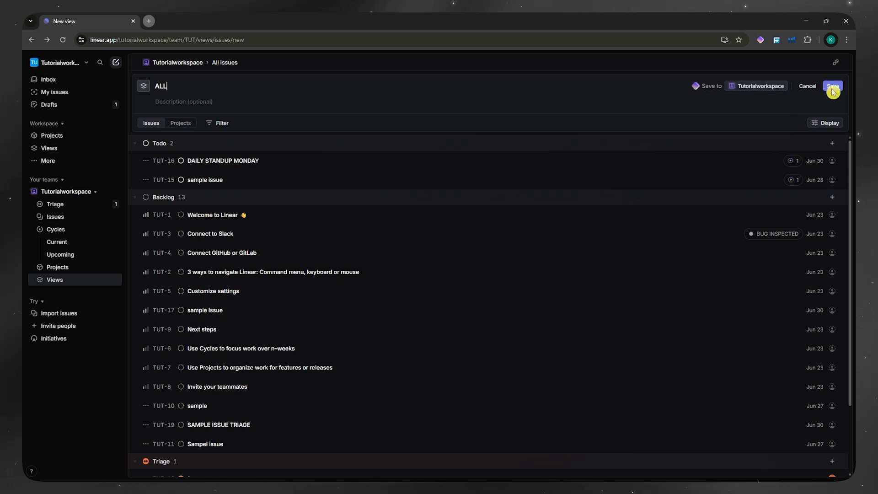
{"action": "left_click", "coordinate": [834, 91]}
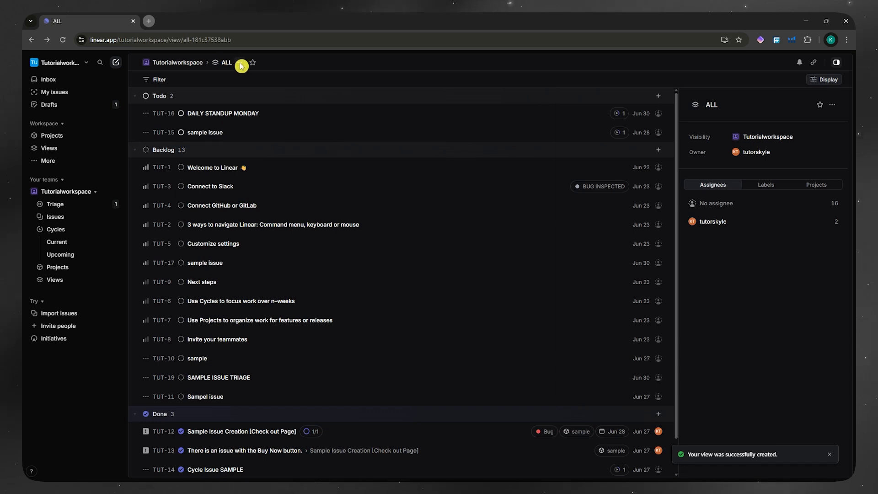
- Begin a new issue in the Todo group, then dismiss it without creating anything
{"action": "scroll", "coordinate": [361, 147], "scroll_direction": "down", "scroll_amount": 1}
{"action": "scroll", "coordinate": [494, 143], "scroll_direction": "up", "scroll_amount": 1}
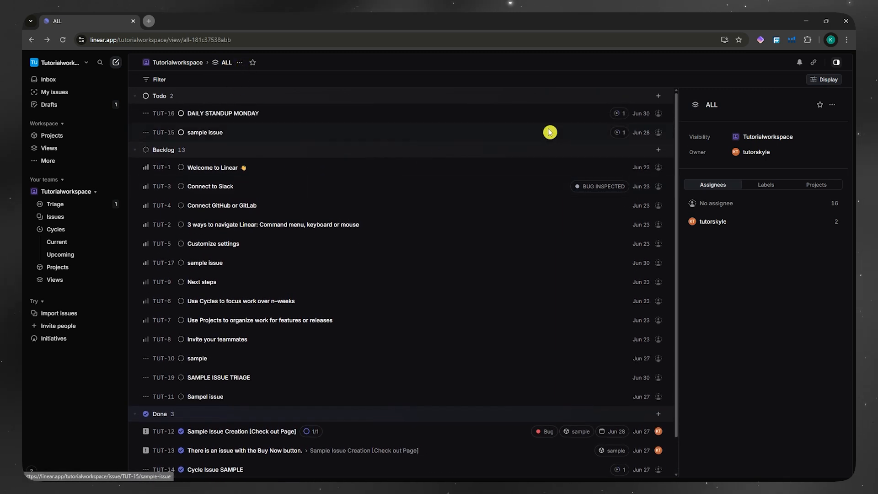
{"action": "left_click", "coordinate": [659, 96]}
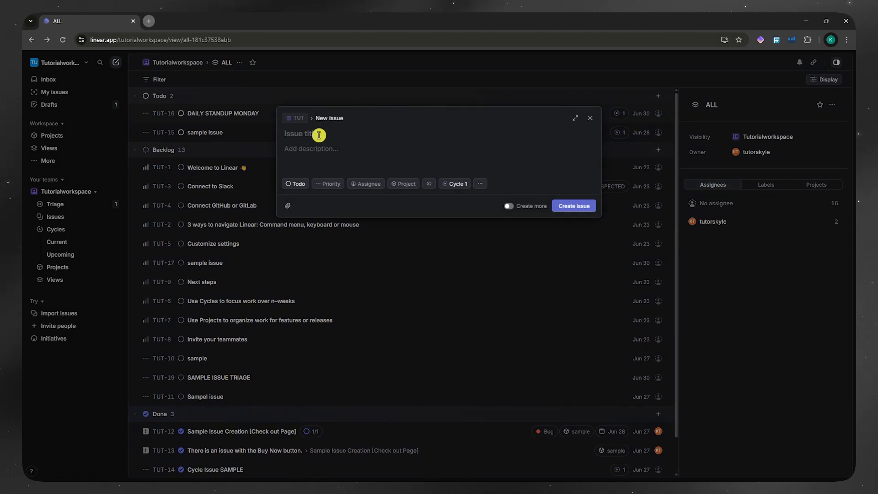
{"action": "left_click", "coordinate": [592, 119]}
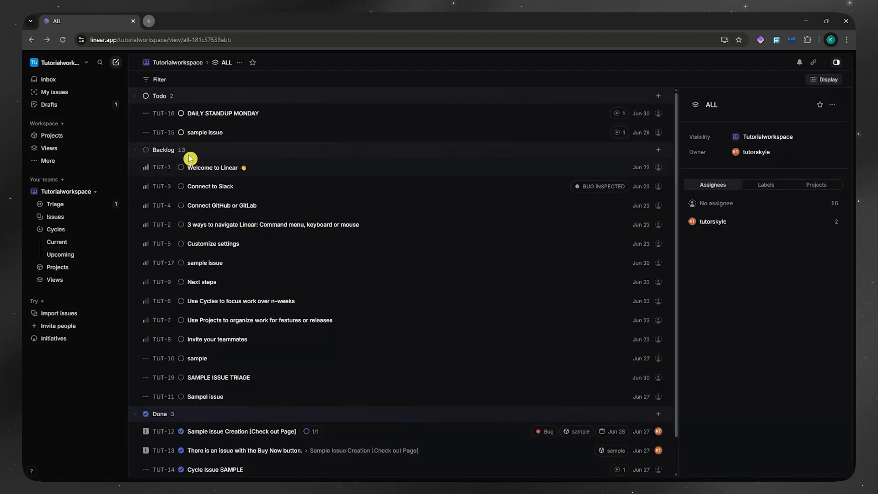
- Drag DAILY STANDUP MONDAY from Todo into Backlog, leaving other statuses unchanged
{"action": "left_click_drag", "start_coordinate": [161, 114], "coordinate": [172, 173]}
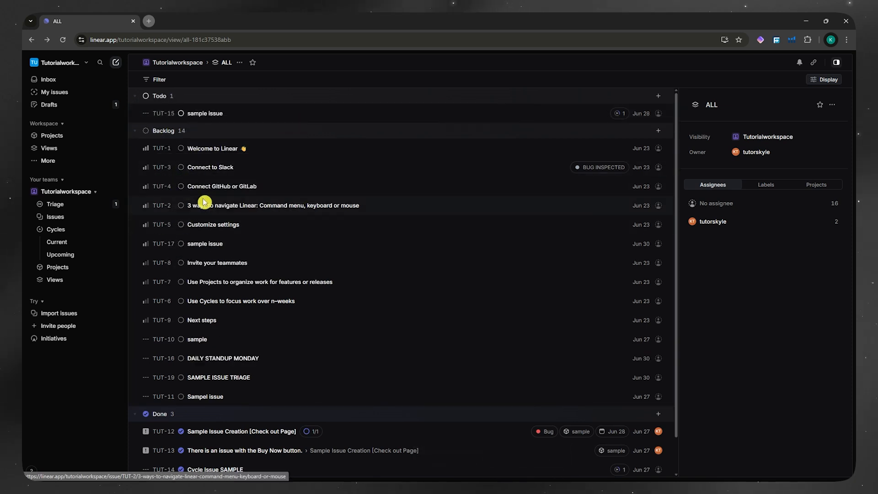
{"action": "scroll", "coordinate": [181, 216], "scroll_direction": "down", "scroll_amount": 1}
{"action": "scroll", "coordinate": [197, 318], "scroll_direction": "up", "scroll_amount": 1}
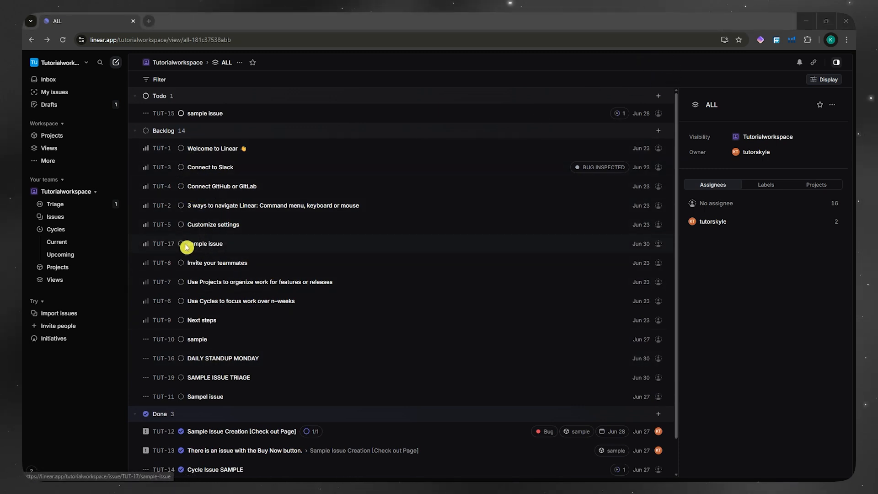
{"action": "left_click", "coordinate": [181, 148]}
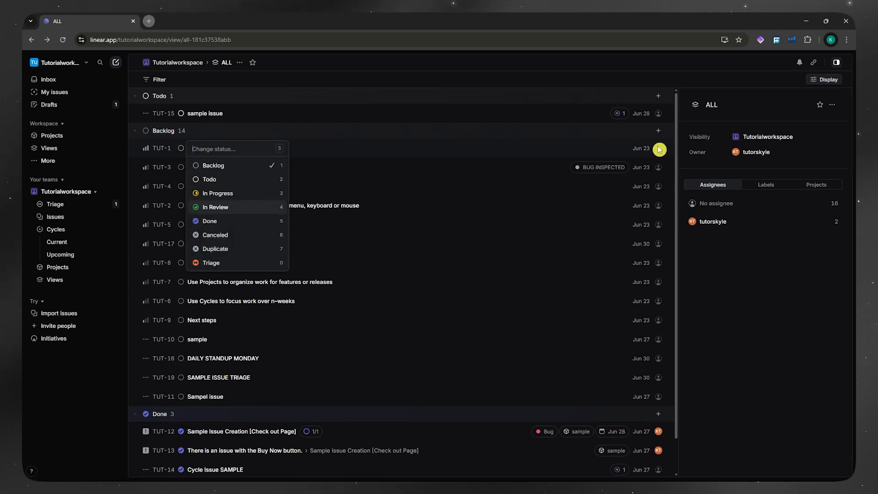
{"action": "left_click", "coordinate": [739, 293]}
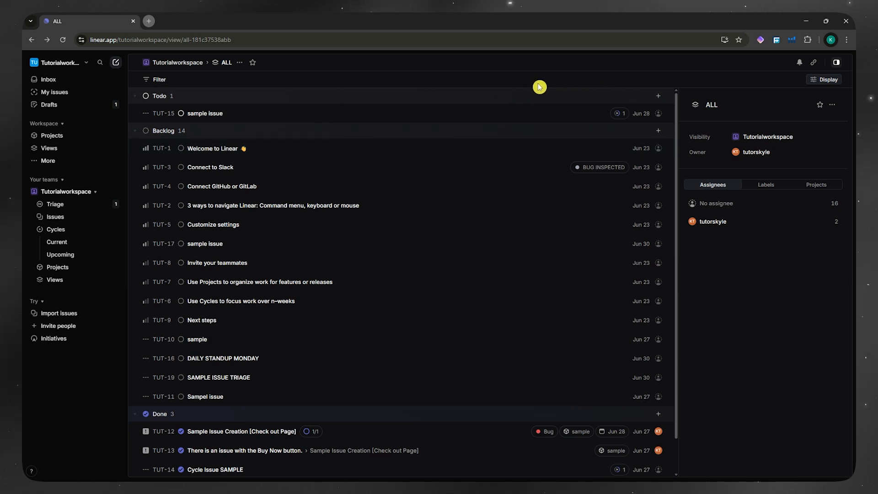
- From the views list, create an issue view named 'SAMPLE 1' with description 'SAMPLE' and save it
{"action": "left_click", "coordinate": [180, 67]}
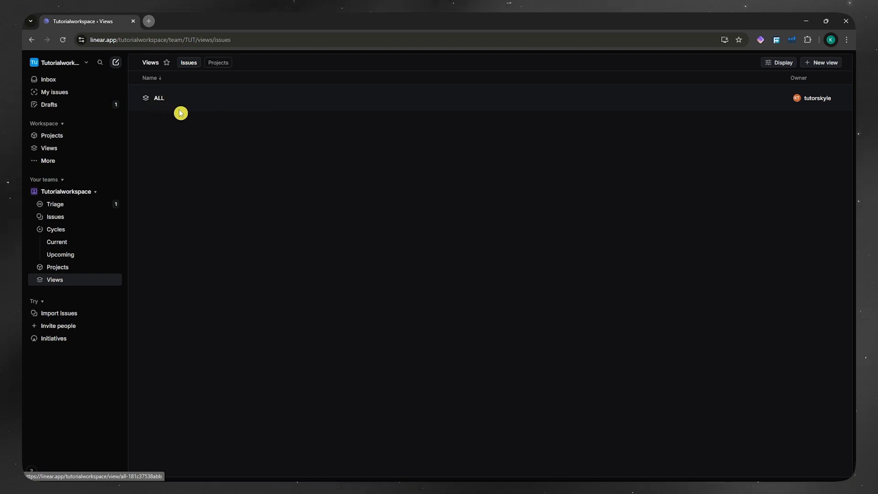
{"action": "left_click", "coordinate": [822, 68]}
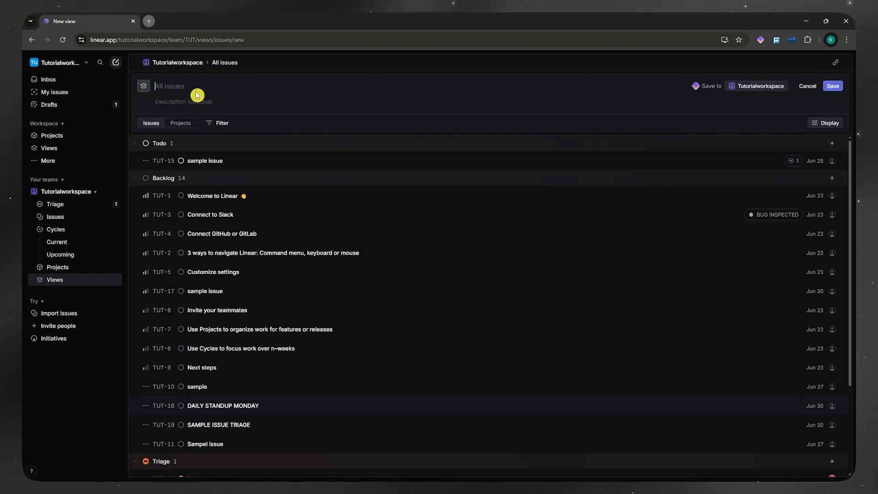
{"action": "scroll", "coordinate": [201, 240], "scroll_direction": "down", "scroll_amount": 2}
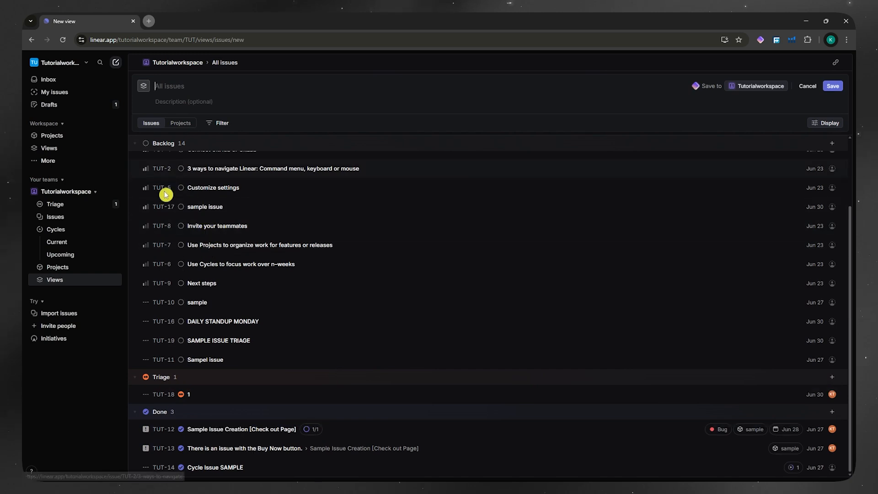
{"action": "scroll", "coordinate": [187, 369], "scroll_direction": "up", "scroll_amount": 2}
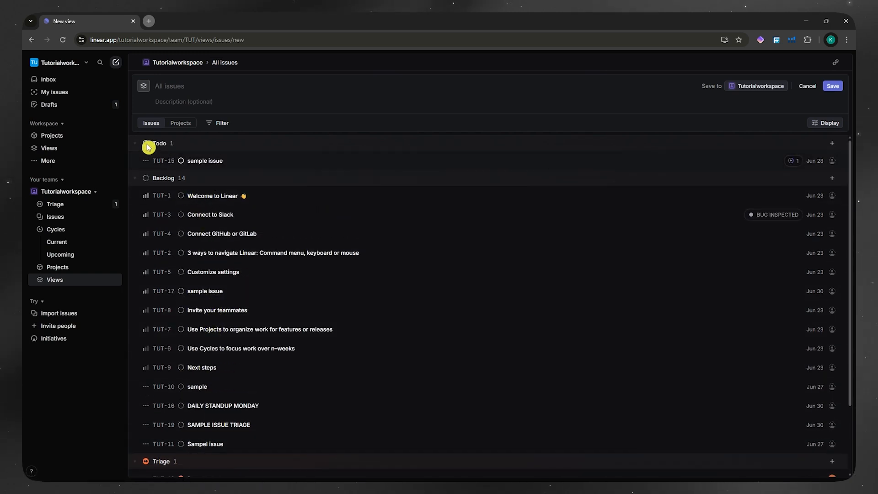
{"action": "left_click", "coordinate": [210, 84]}
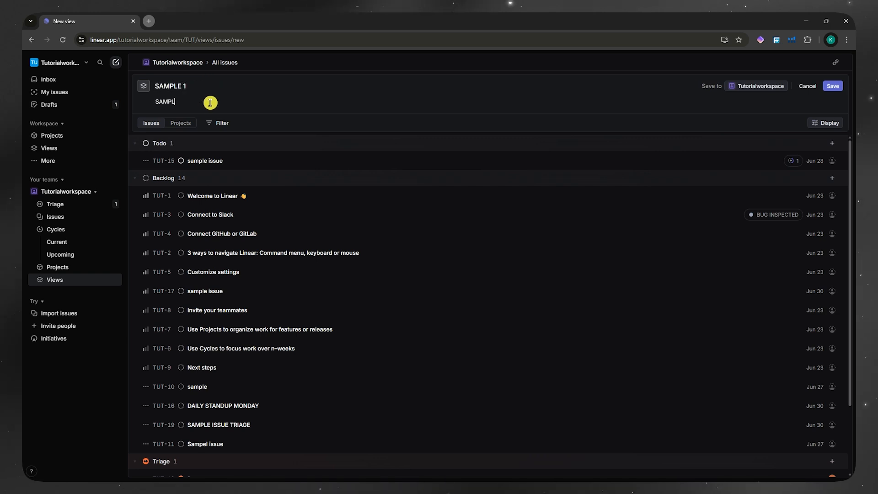
{"action": "left_click", "coordinate": [828, 86]}
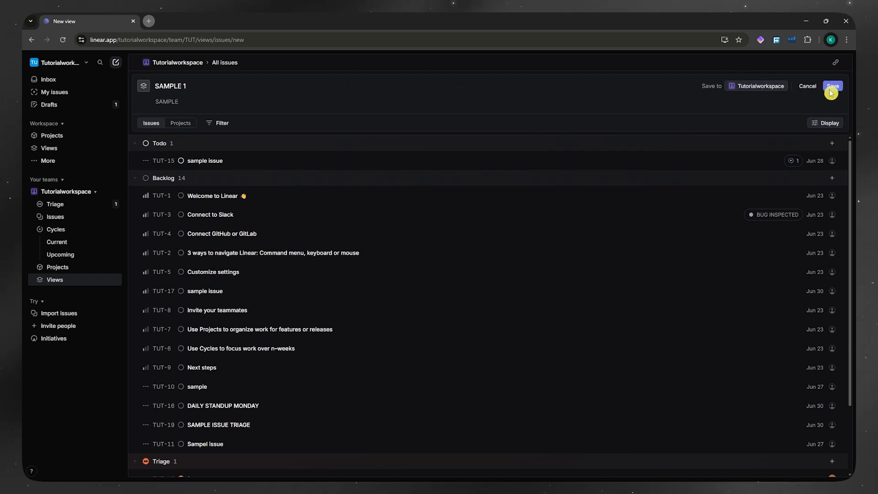
{"action": "left_click", "coordinate": [835, 91]}
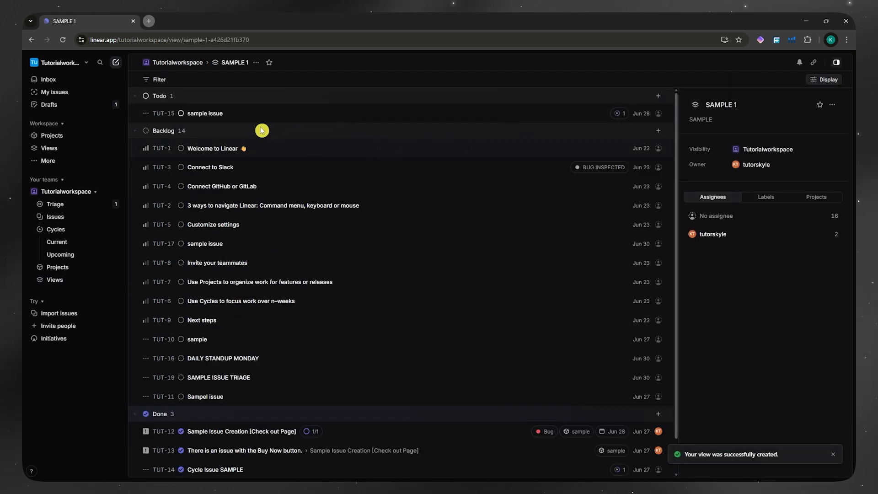
- Delete issue TUT-15 through its right-click menu and confirm
{"action": "right_click", "coordinate": [210, 113]}
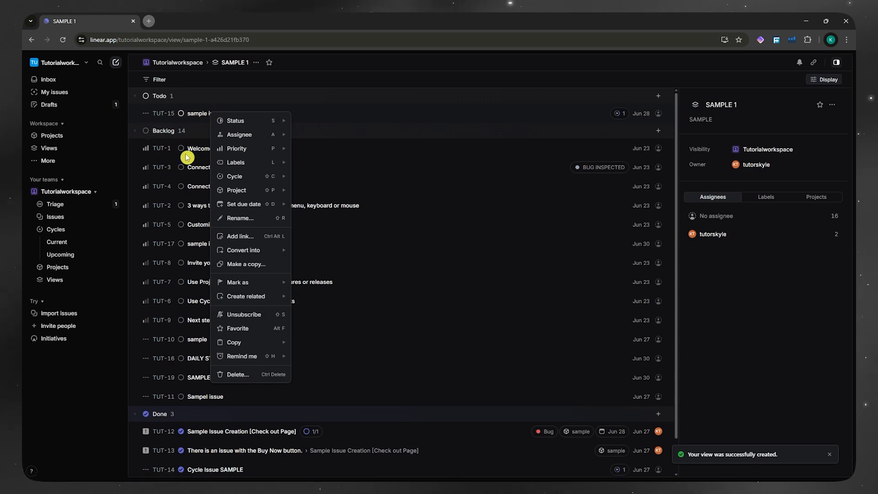
{"action": "mouse_move", "coordinate": [218, 154]}
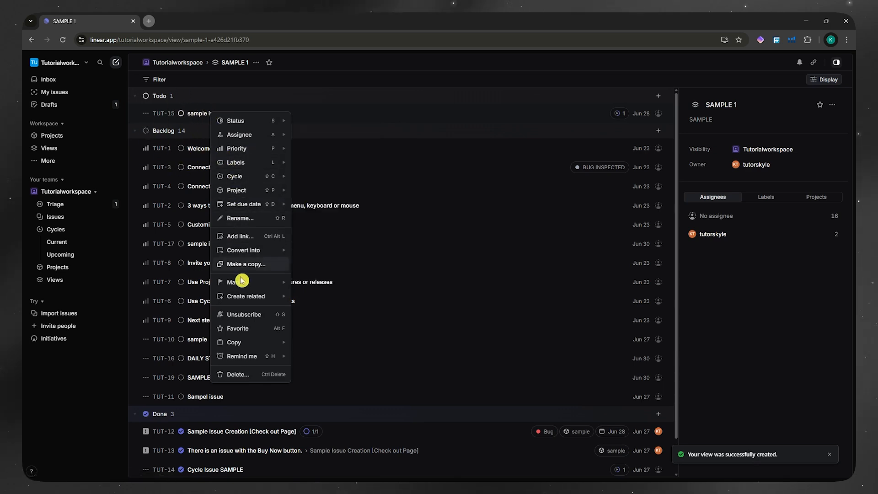
{"action": "left_click", "coordinate": [244, 376]}
{"action": "left_click", "coordinate": [513, 228]}
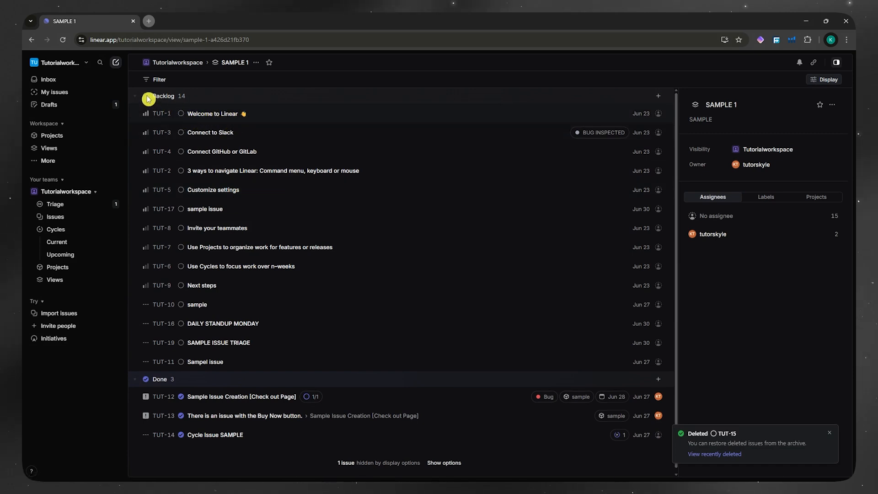
- Delete issues TUT-1 and TUT-3, confirming each deletion
{"action": "right_click", "coordinate": [165, 99]}
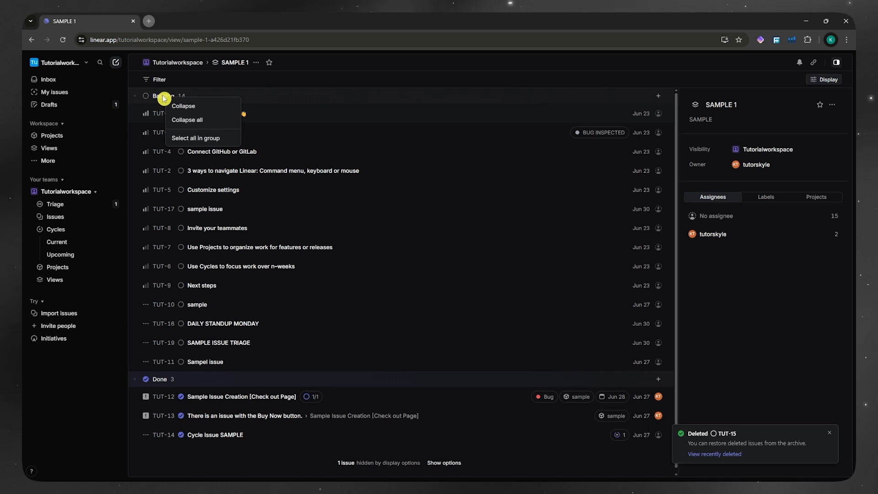
{"action": "left_click", "coordinate": [267, 165]}
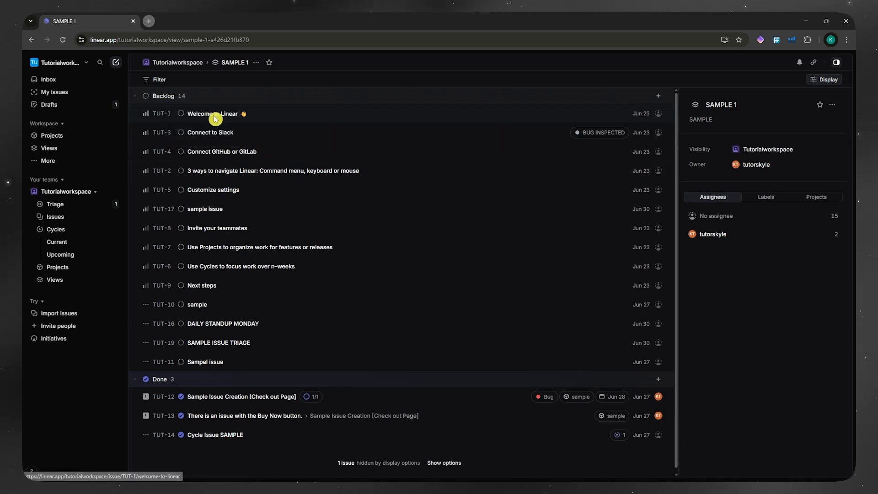
{"action": "right_click", "coordinate": [215, 119]}
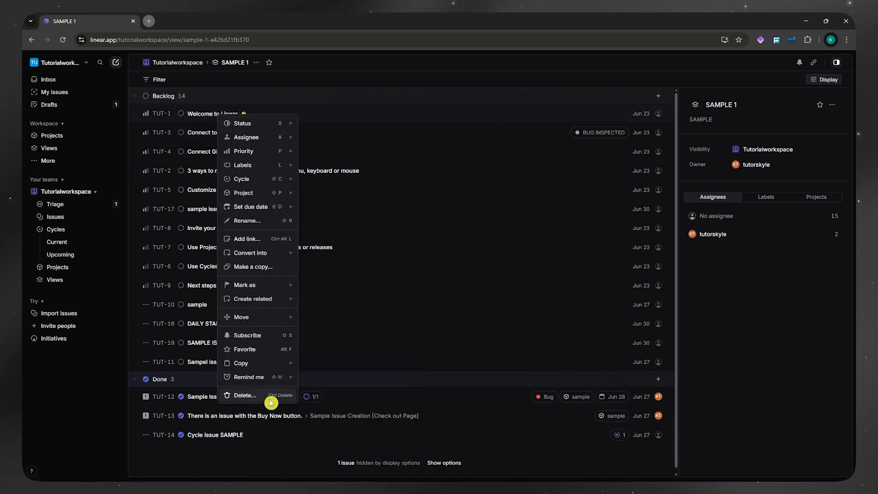
{"action": "left_click", "coordinate": [271, 403]}
{"action": "left_click", "coordinate": [514, 227]}
{"action": "right_click", "coordinate": [231, 116]}
{"action": "mouse_move", "coordinate": [254, 133]}
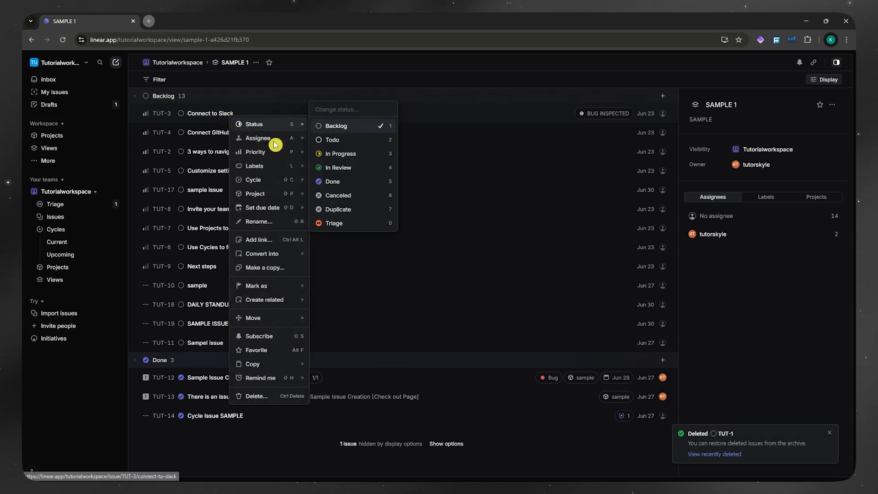
{"action": "left_click", "coordinate": [256, 397]}
{"action": "left_click", "coordinate": [513, 227]}
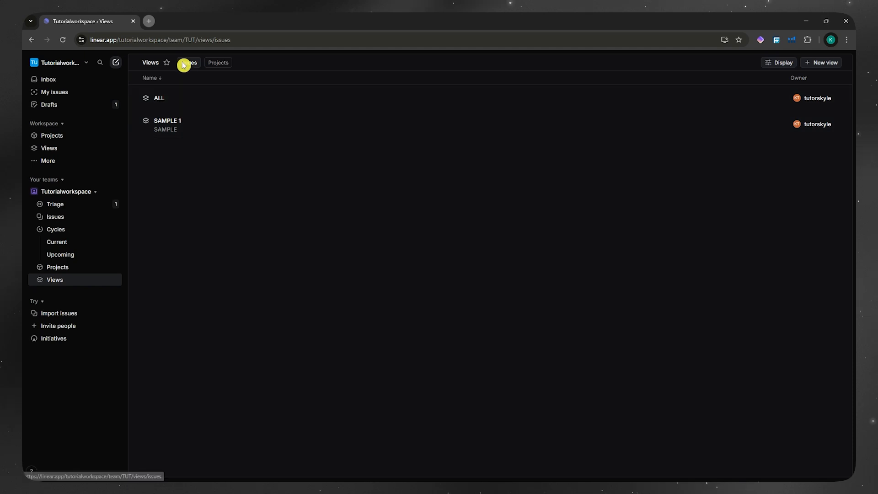
- On the Views page's Projects tab, start a project view named 'Sample projects'
{"action": "left_click", "coordinate": [215, 67]}
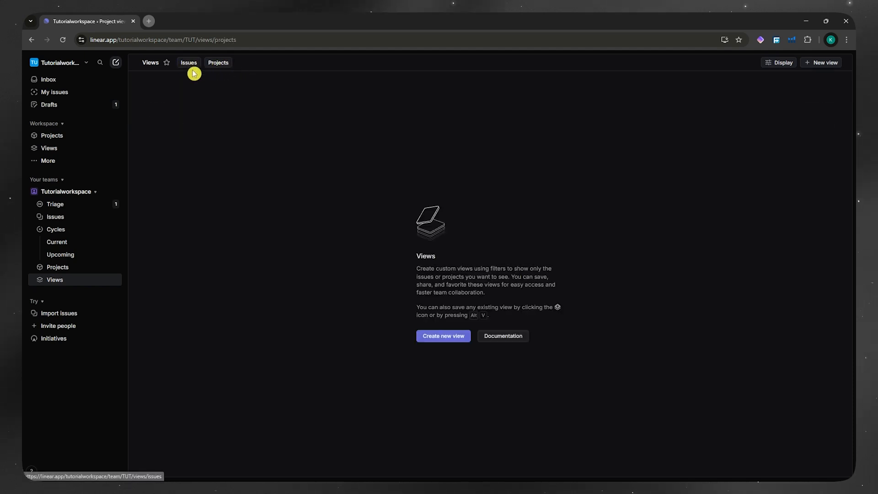
{"action": "left_click", "coordinate": [190, 66]}
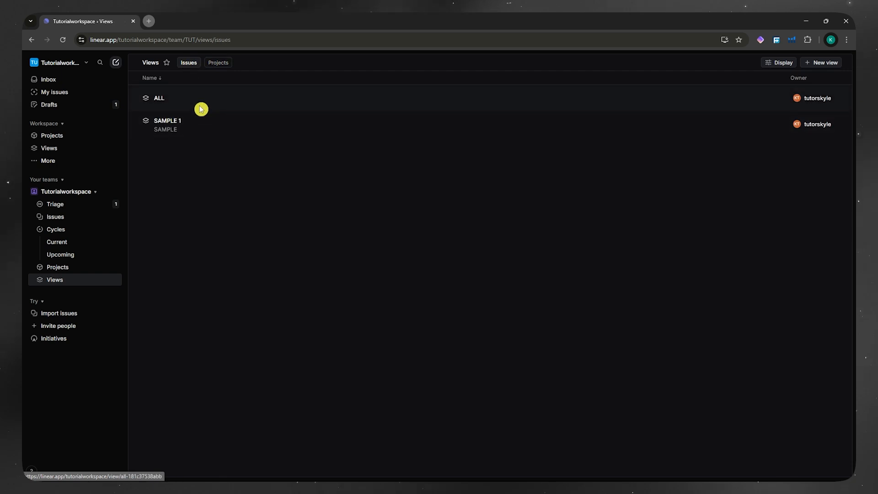
{"action": "left_click", "coordinate": [217, 62]}
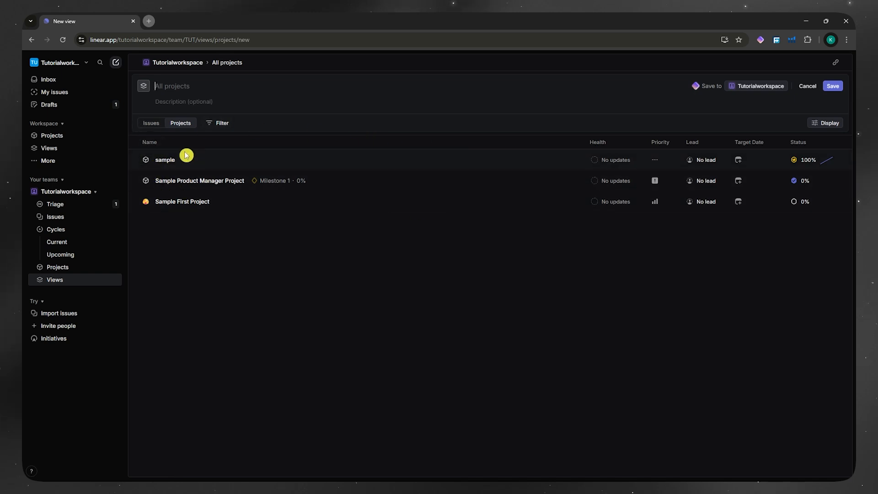
{"action": "left_click", "coordinate": [176, 86]}
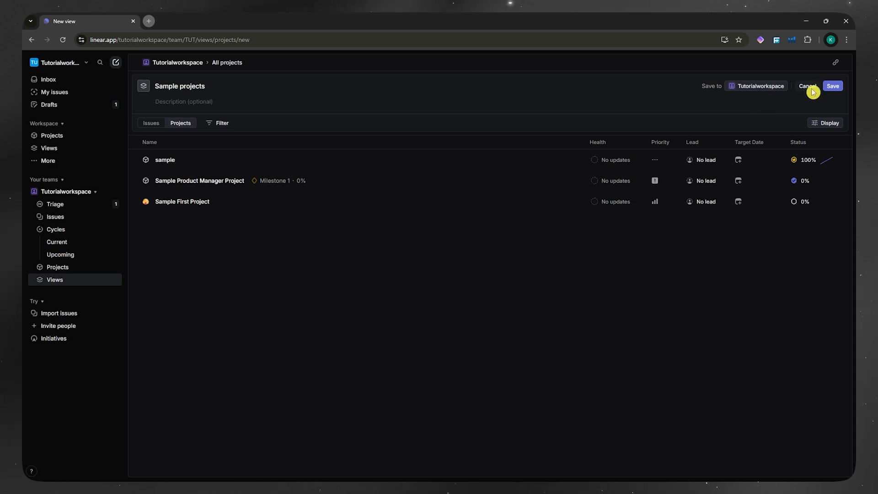
{"action": "left_click", "coordinate": [832, 90]}
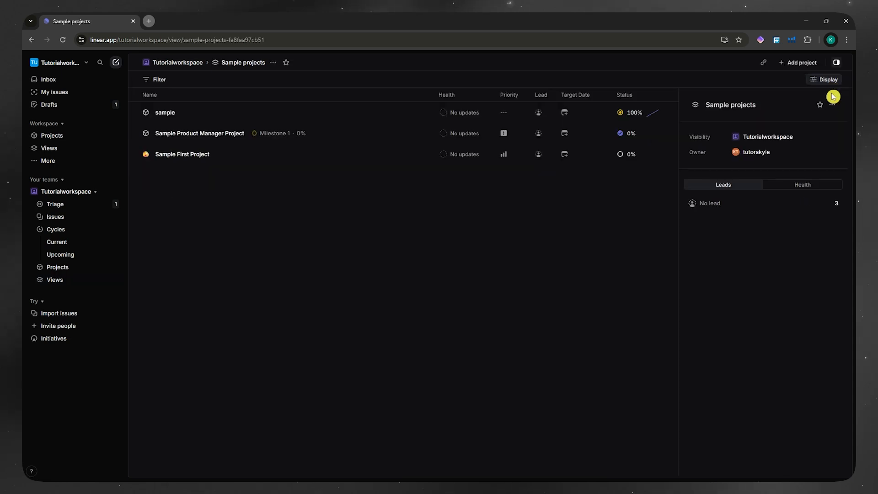
{"action": "left_click", "coordinate": [826, 80]}
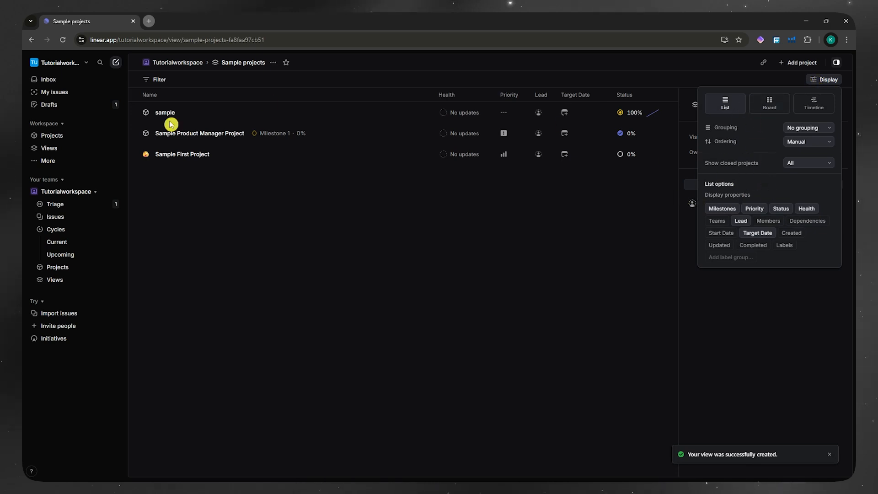
{"action": "left_click", "coordinate": [275, 196]}
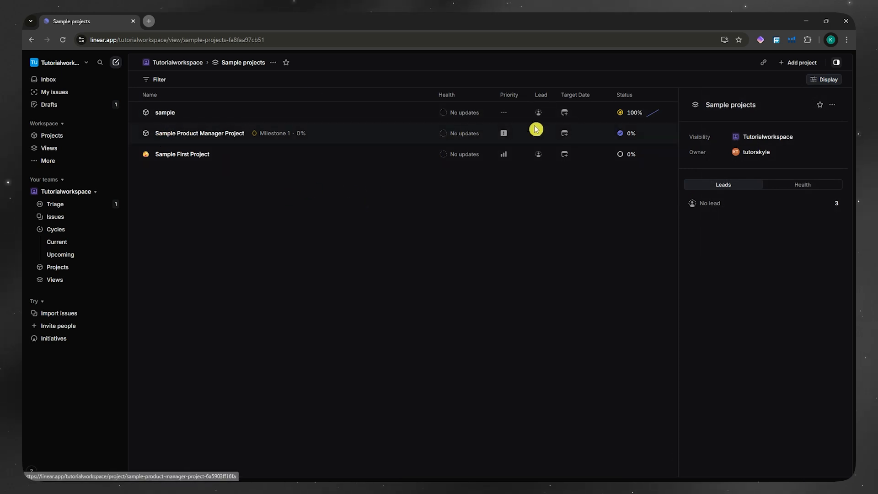
{"action": "right_click", "coordinate": [221, 115]}
{"action": "mouse_move", "coordinate": [249, 137]}
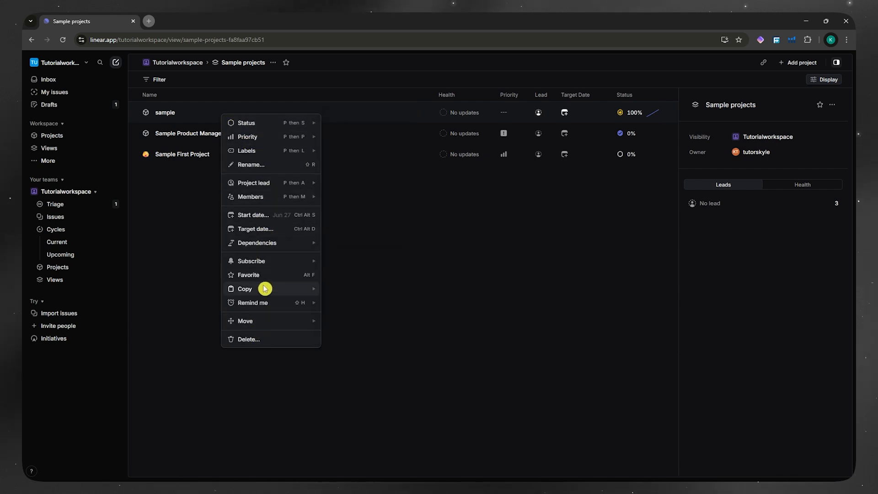
{"action": "left_click", "coordinate": [441, 215]}
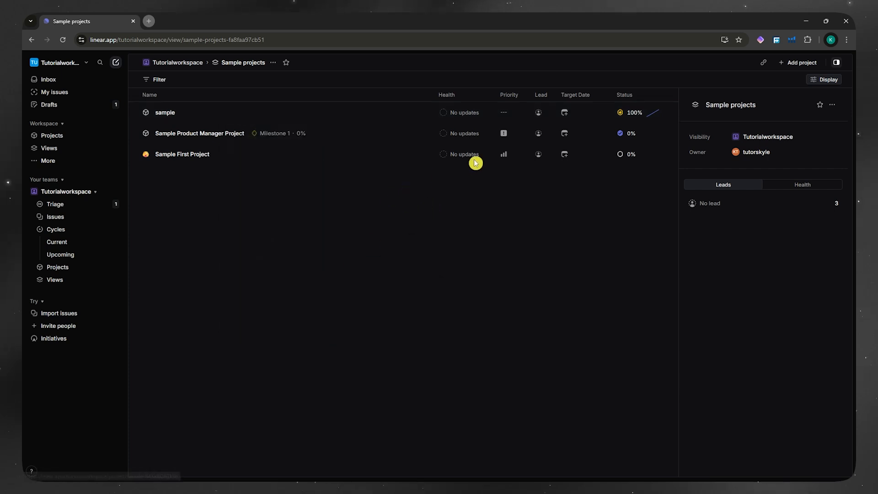
{"action": "left_click", "coordinate": [832, 104]}
{"action": "left_click", "coordinate": [541, 210]}
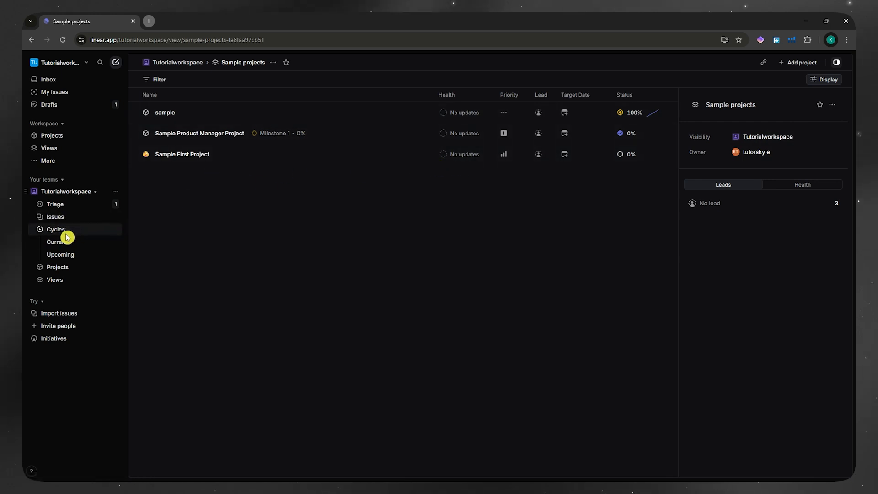
{"action": "left_click", "coordinate": [63, 269]}
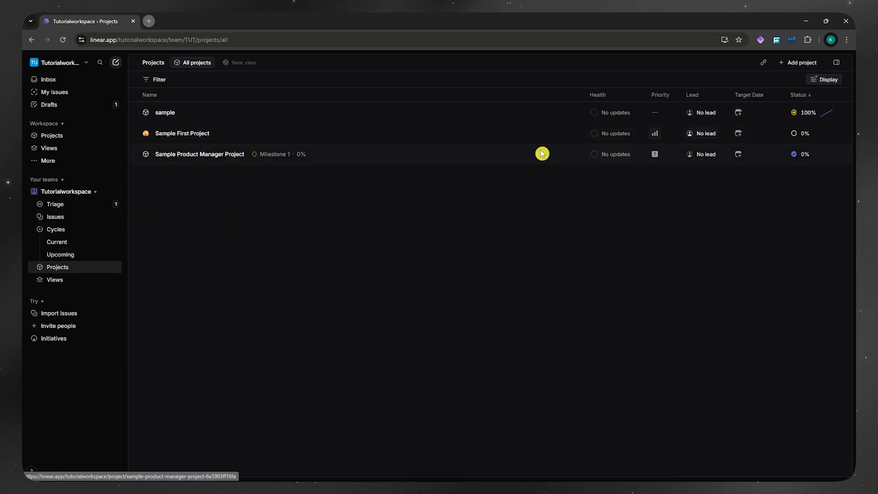
{"action": "left_click", "coordinate": [70, 280]}
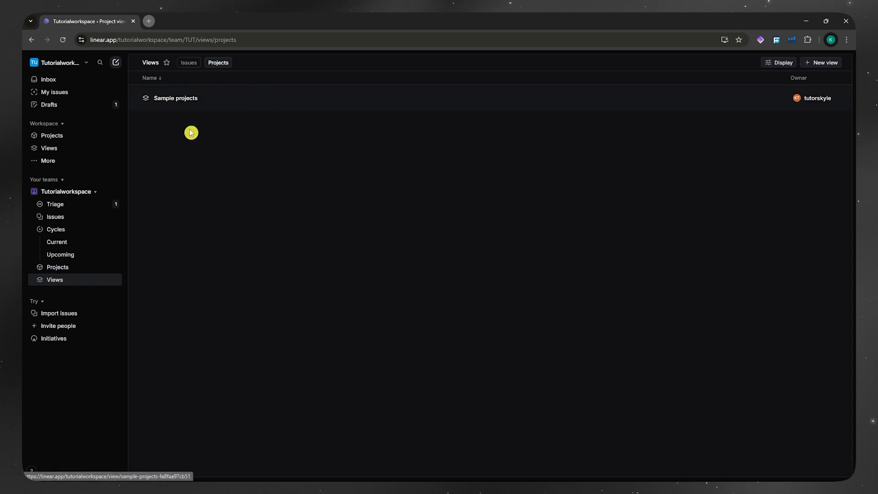
{"action": "left_click", "coordinate": [212, 99]}
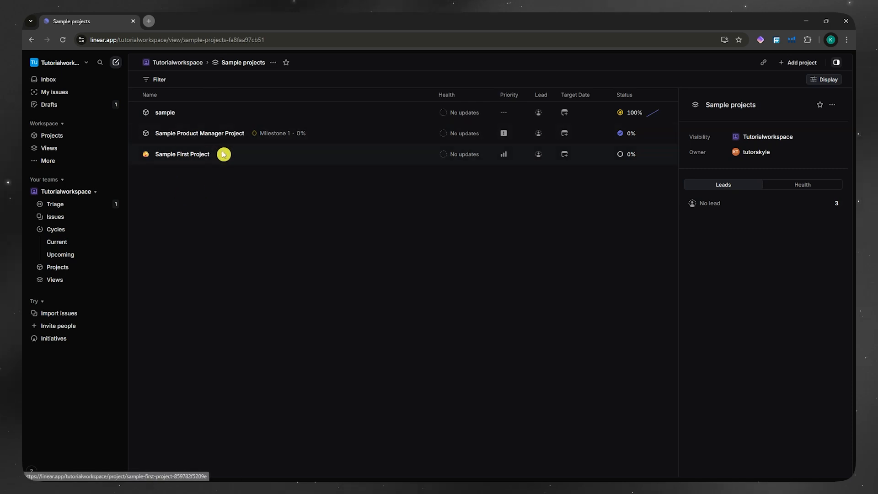
{"action": "right_click", "coordinate": [333, 136]}
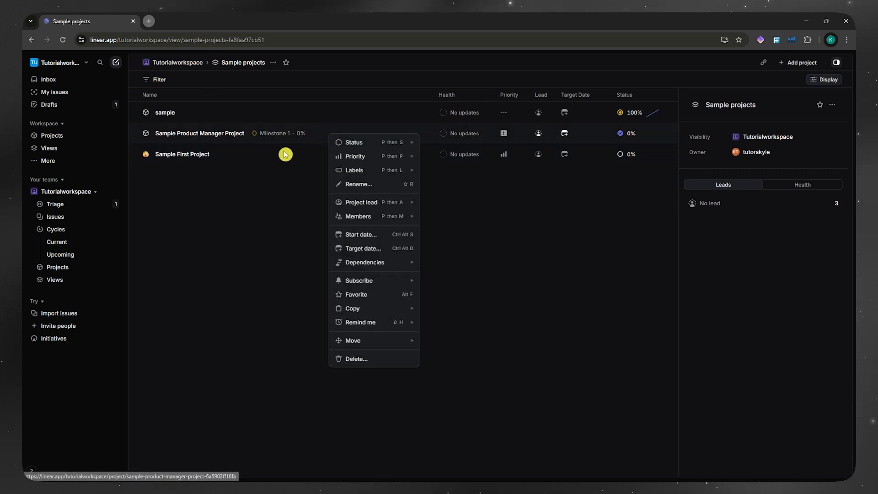
{"action": "left_click", "coordinate": [268, 193]}
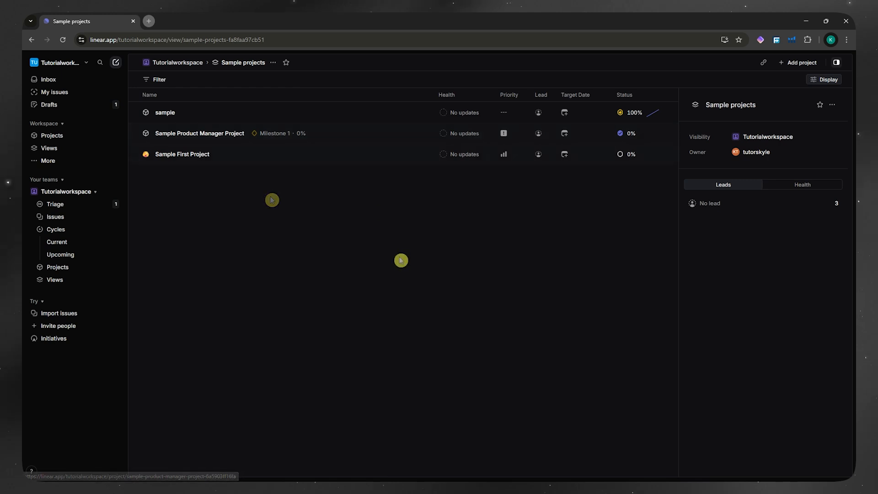